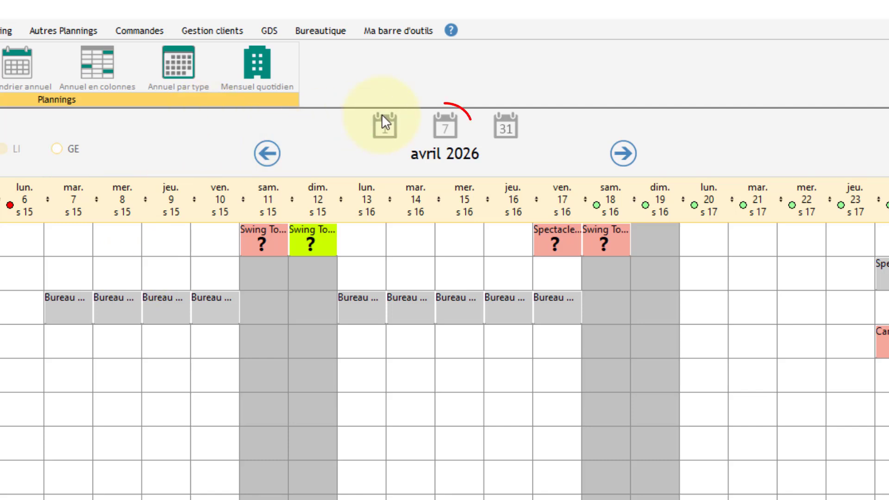
mouse_move(447, 129)
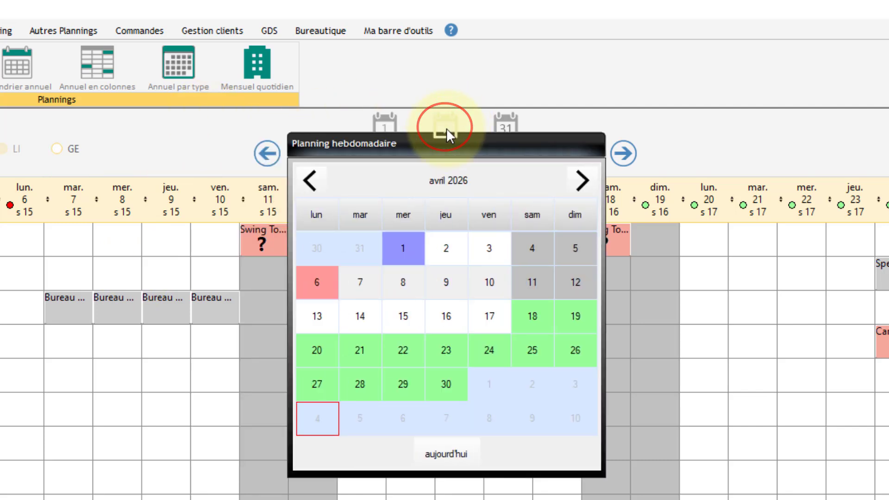
click(508, 128)
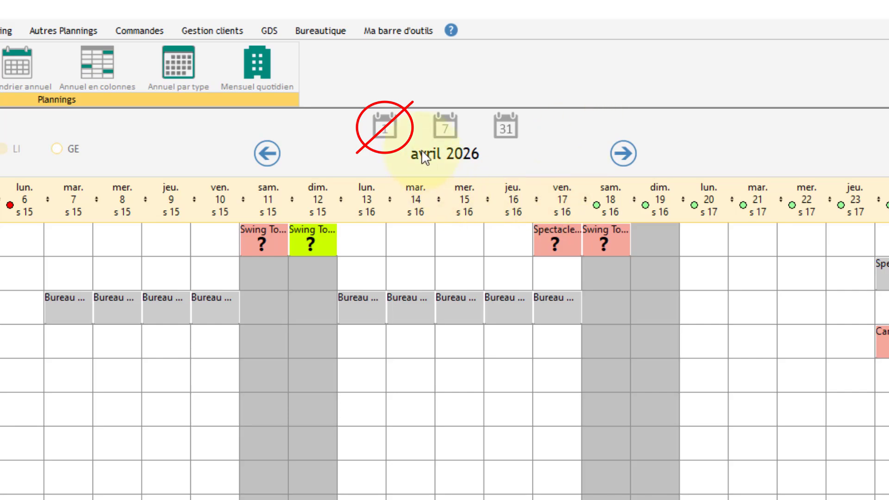
mouse_move(387, 130)
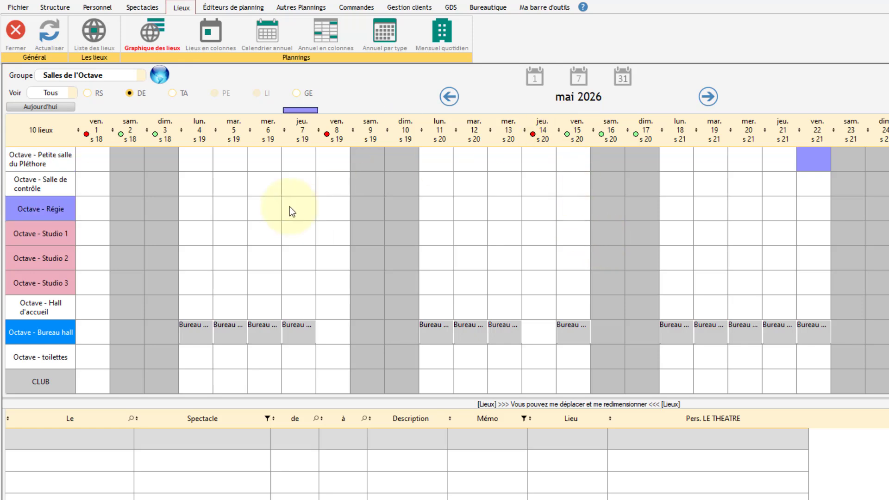
Select 7, 8 and 11 May 2026 for Octave - Petite salle du Pléthore and start adding planning on those dates
drag(298, 159, 323, 159)
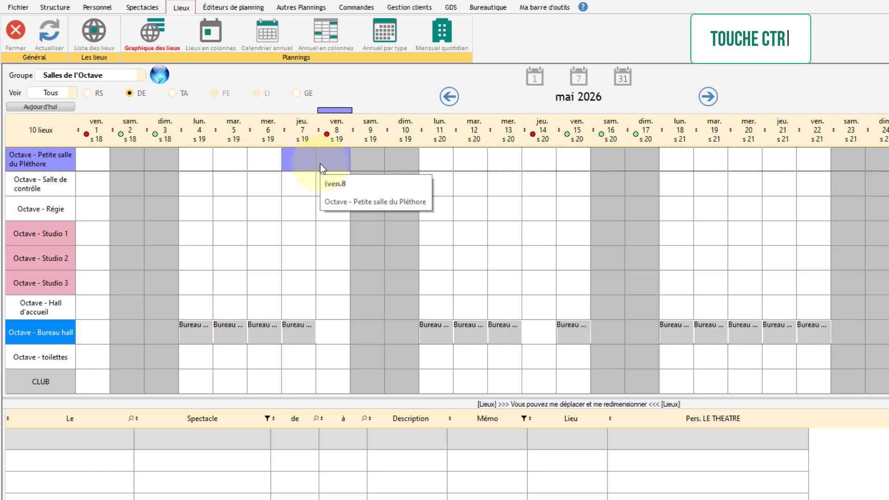
ctrl+click(440, 154)
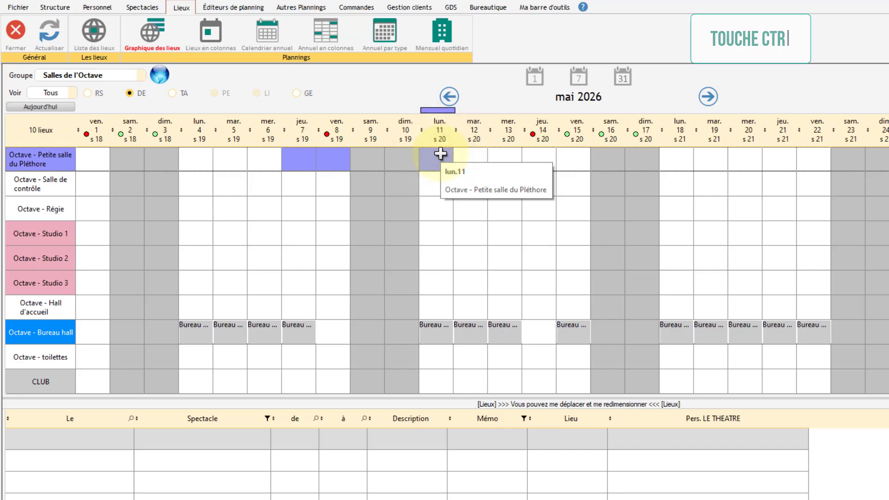
ctrl+click(330, 159)
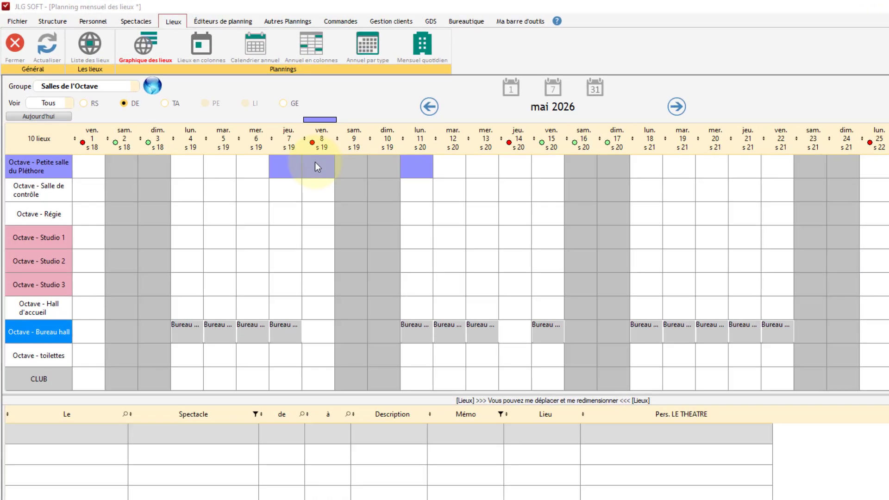
right_click(315, 162)
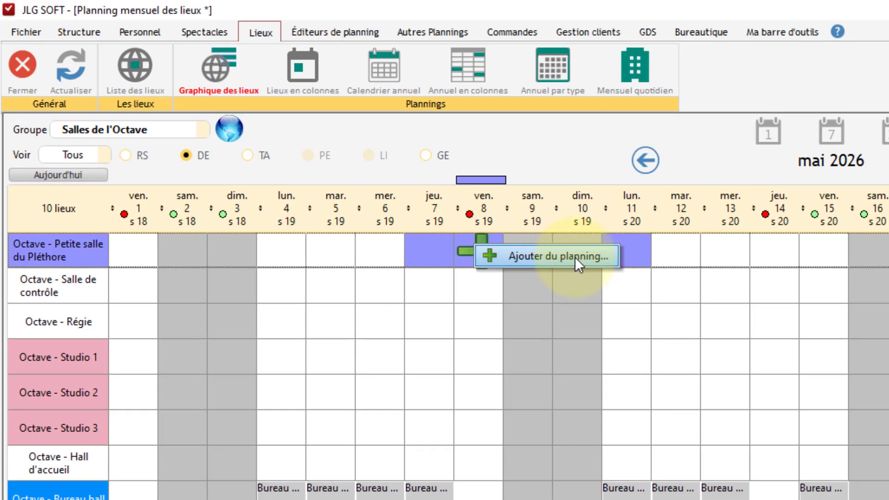
click(574, 257)
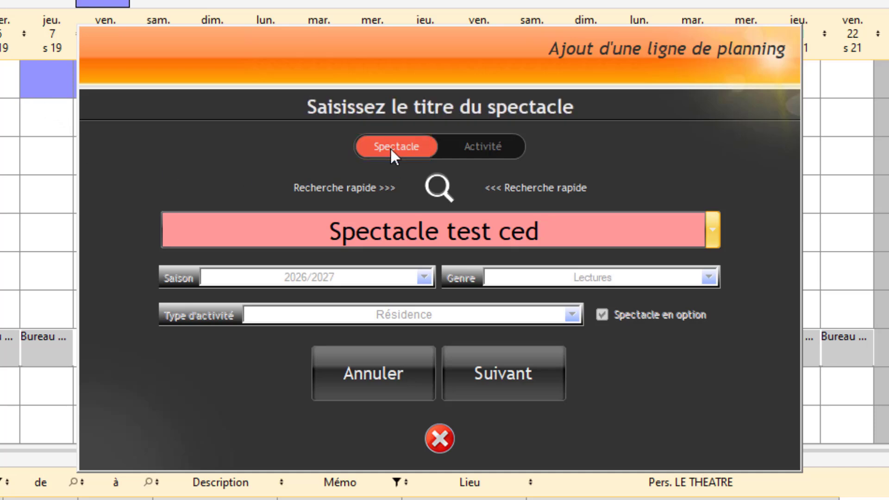
Choose the existing show Spectacle de la Compagnie Fictive 2 as the title and look at the quick search list
click(509, 154)
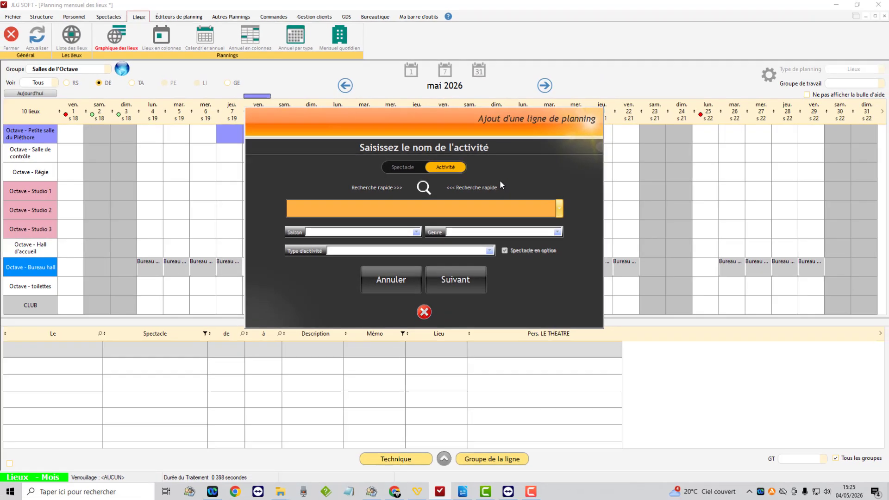
click(402, 167)
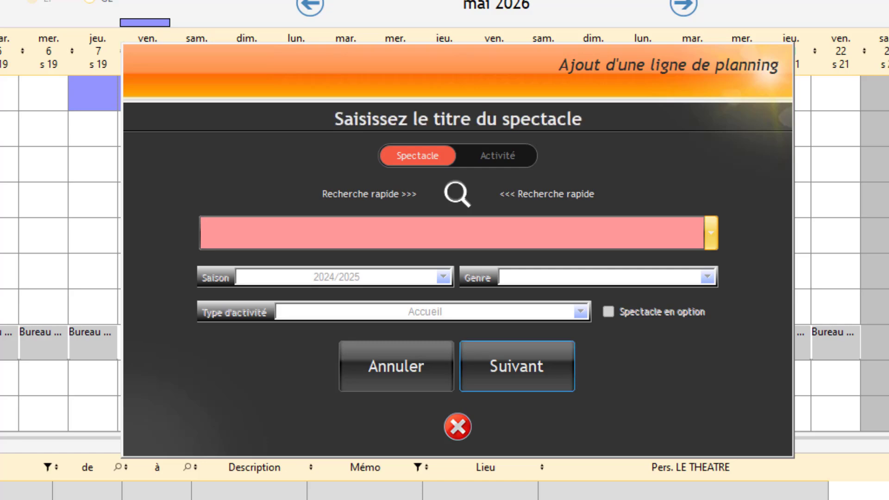
click(524, 230)
text(fic)
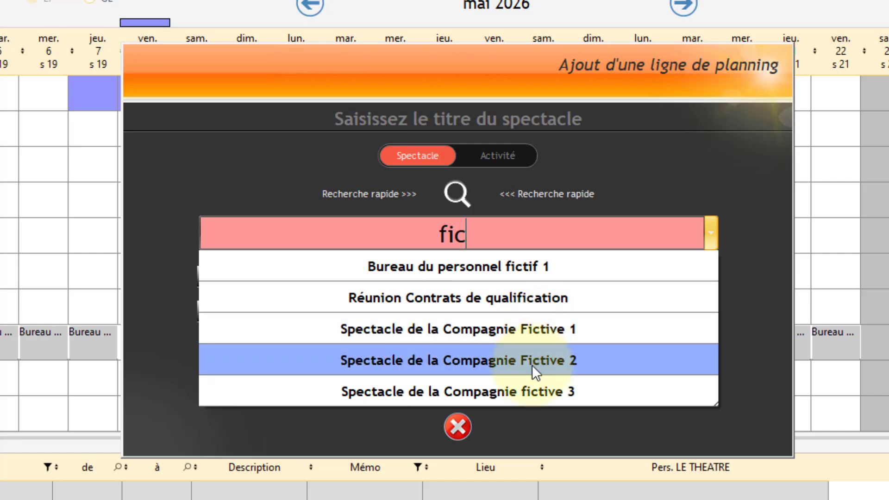
click(532, 365)
click(455, 194)
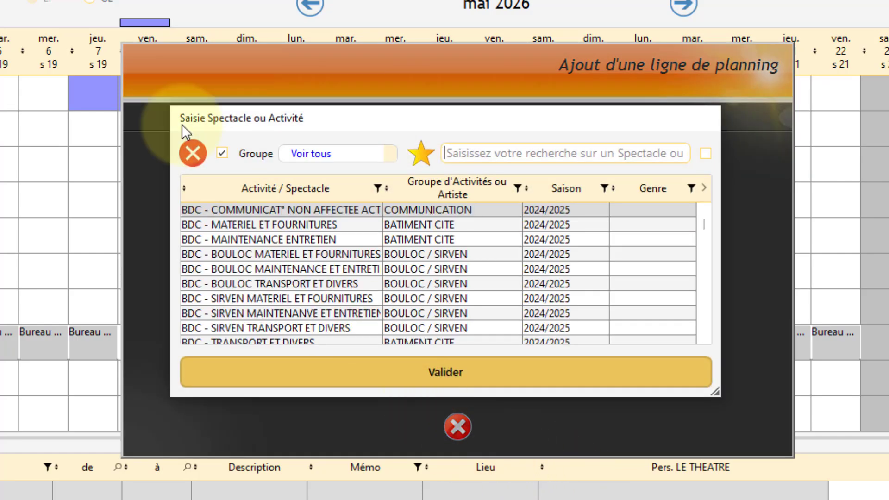
click(193, 153)
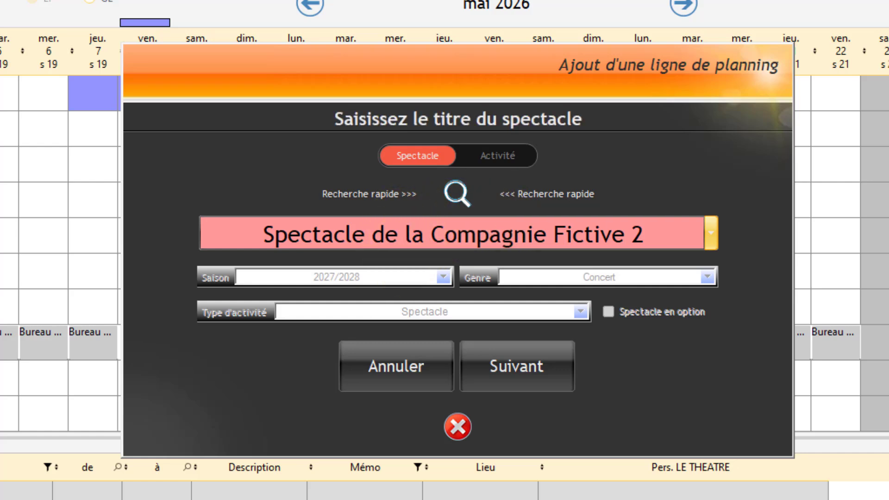
Replace the show title with the new title fiction
click(654, 237)
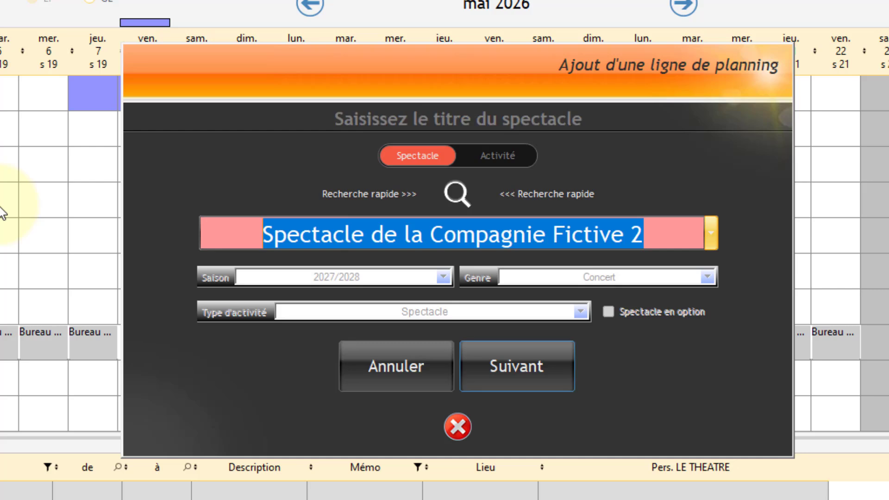
key(BackSpace)
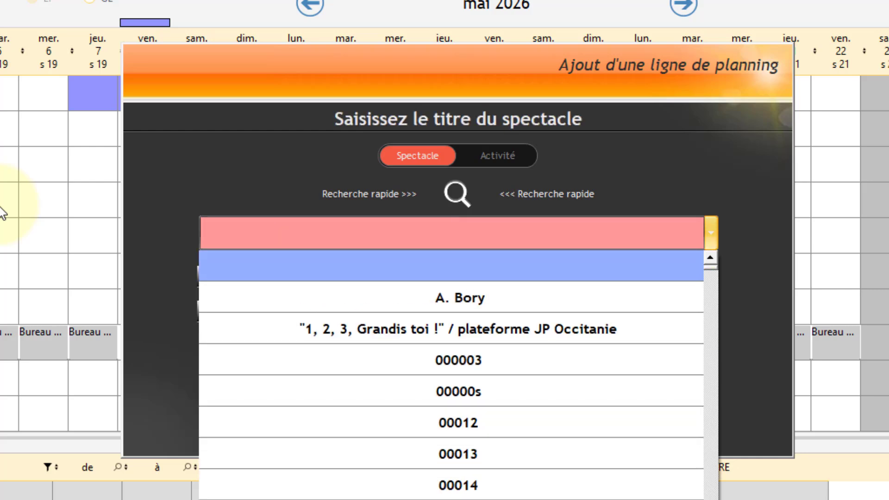
text(fiction)
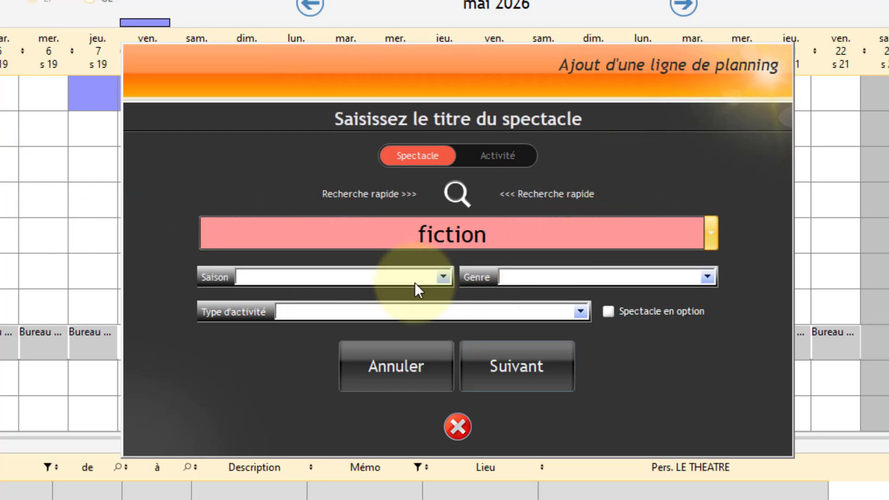
Set season 2028/2029, genre Concert and activity type Journée Mairie, and create the new show
click(443, 277)
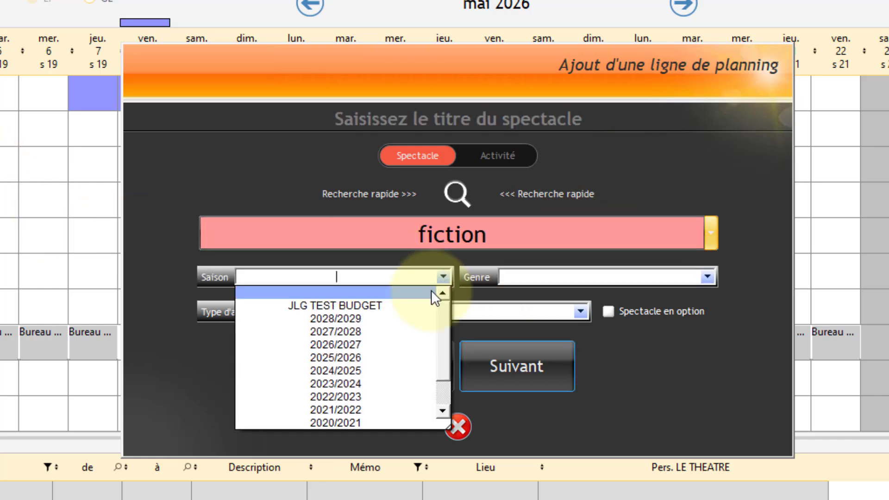
click(345, 321)
click(709, 278)
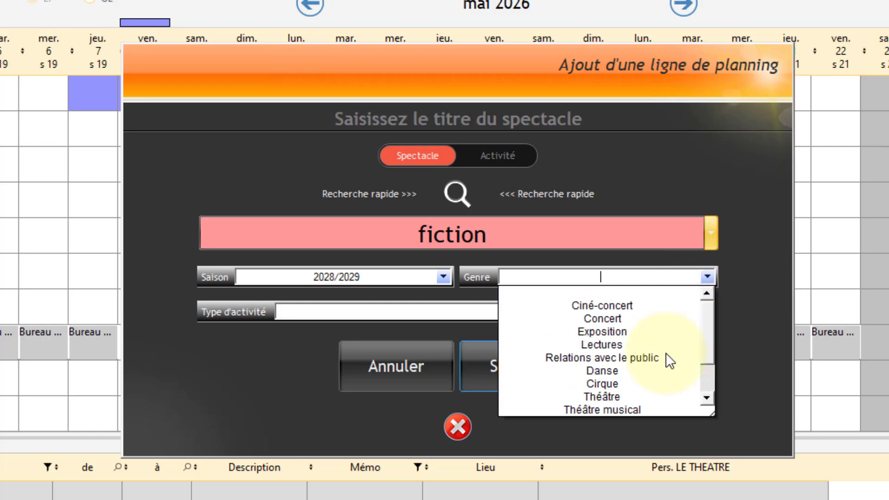
click(606, 318)
click(580, 312)
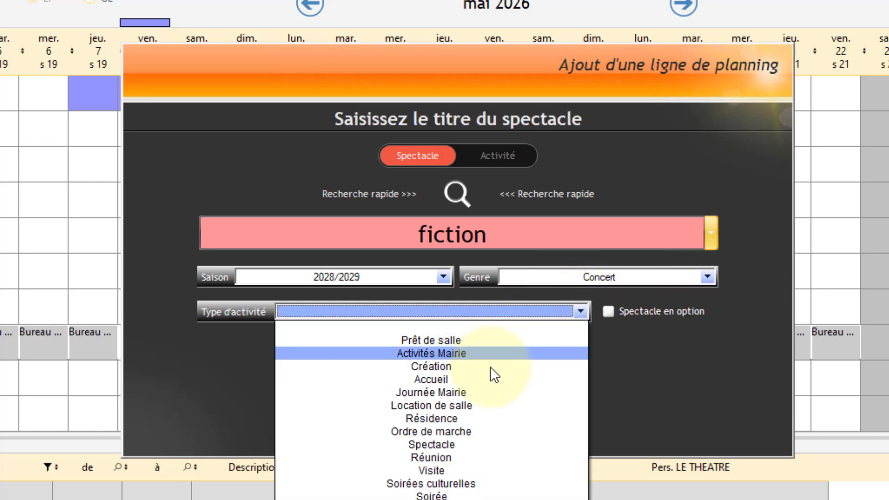
click(470, 393)
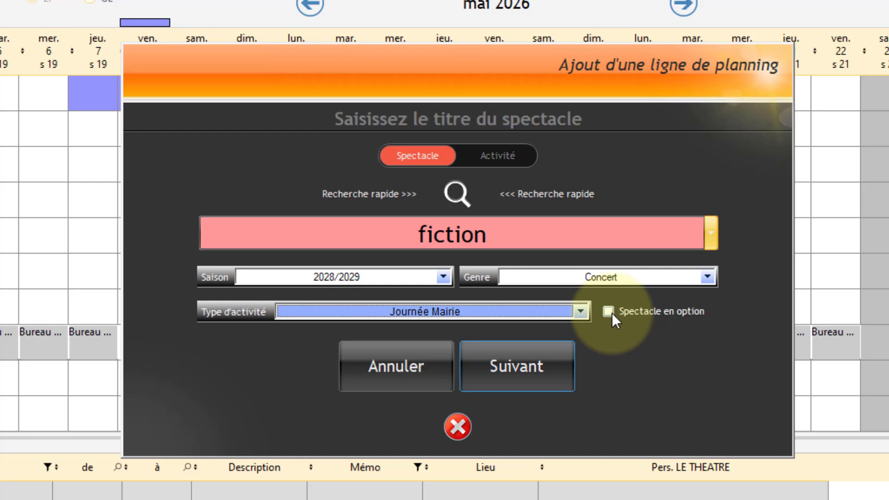
click(487, 362)
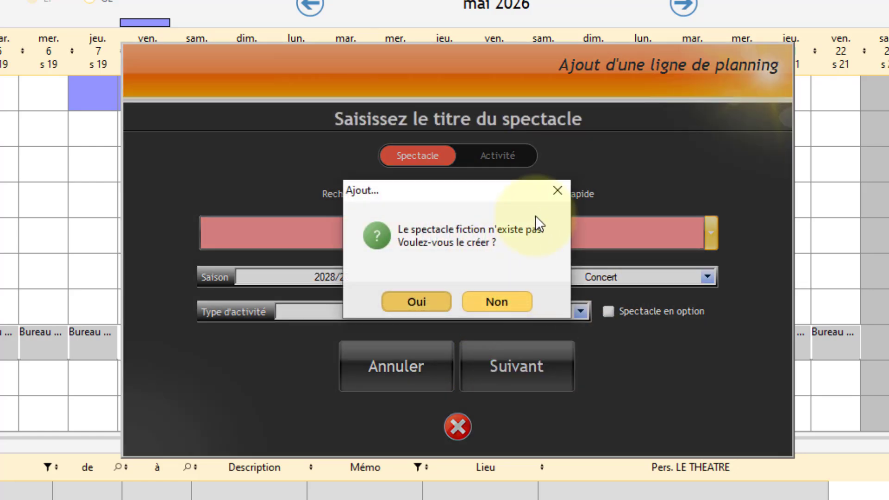
click(430, 304)
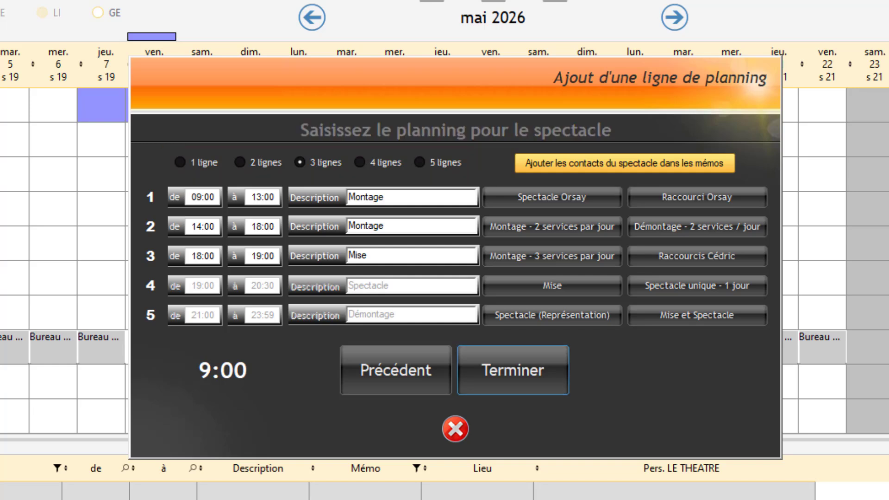
Store the three service lines in the quick button Raccourci Orsay and finish adding the planning lines
click(216, 198)
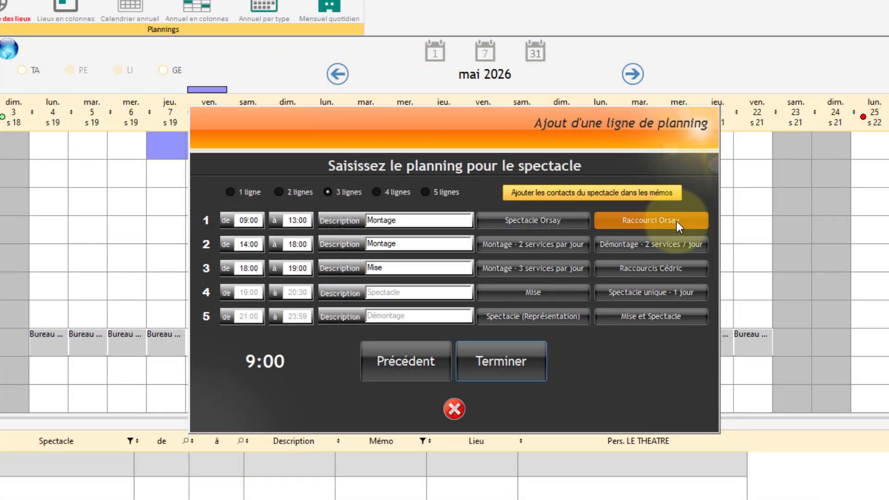
right_click(678, 221)
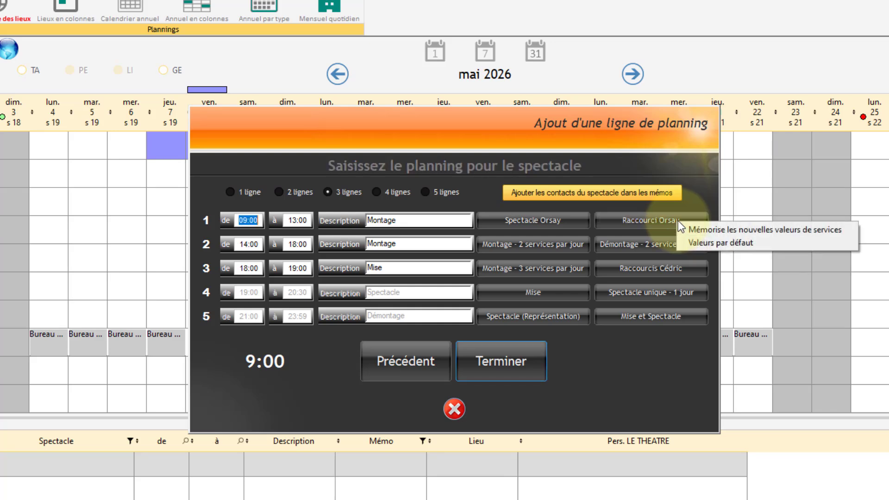
click(702, 227)
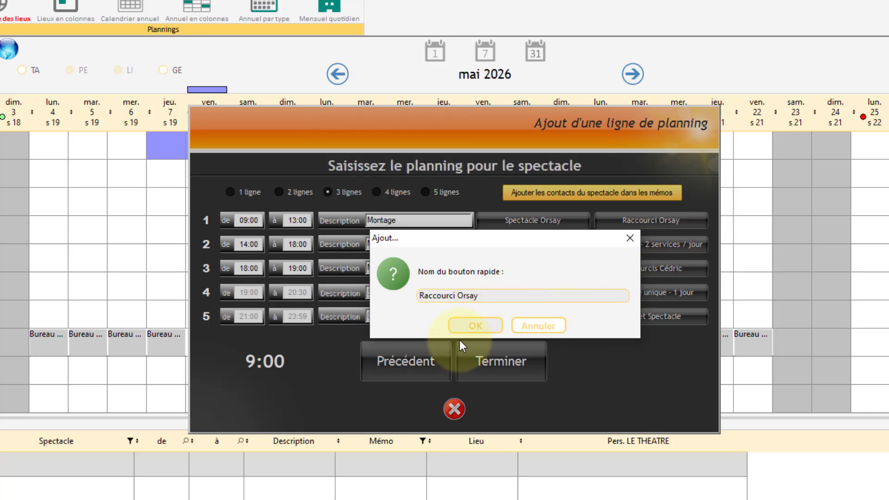
click(471, 325)
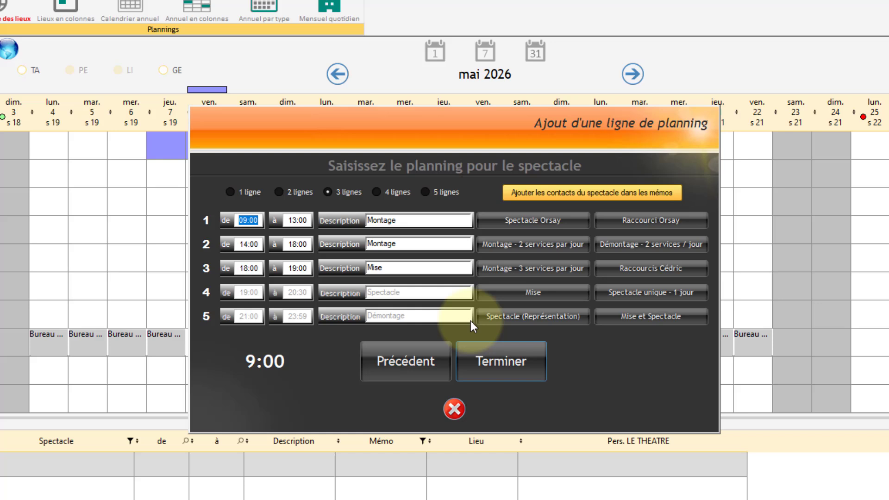
click(491, 362)
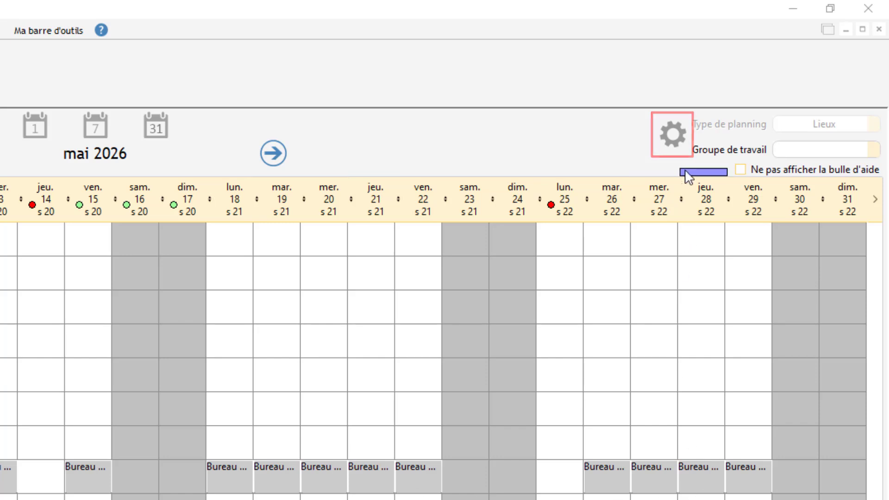
Open the planning settings and examine the general display options and the print options
click(672, 135)
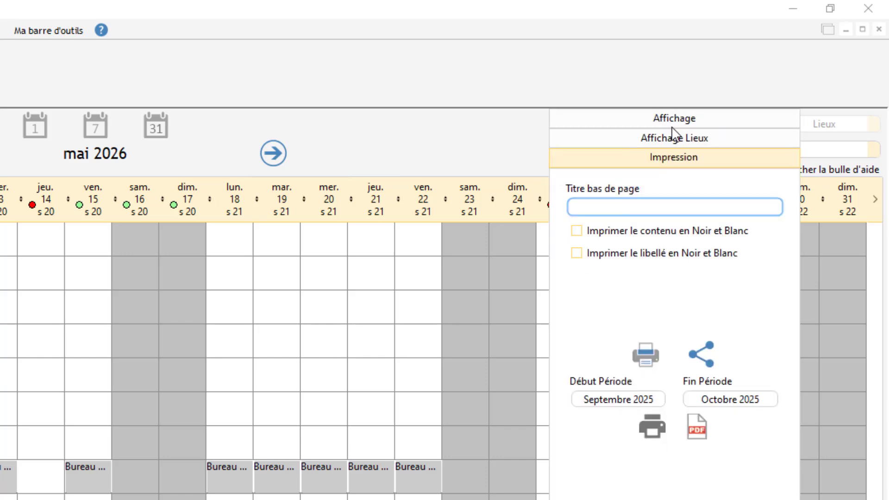
click(674, 125)
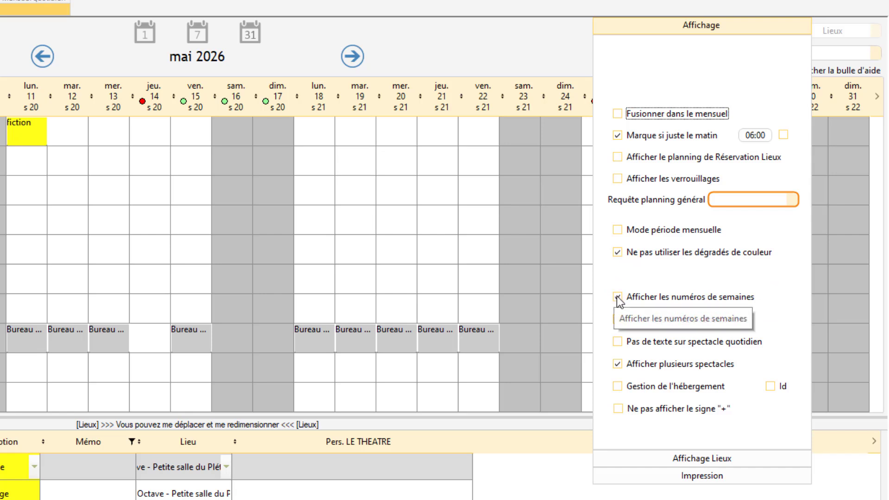
click(651, 477)
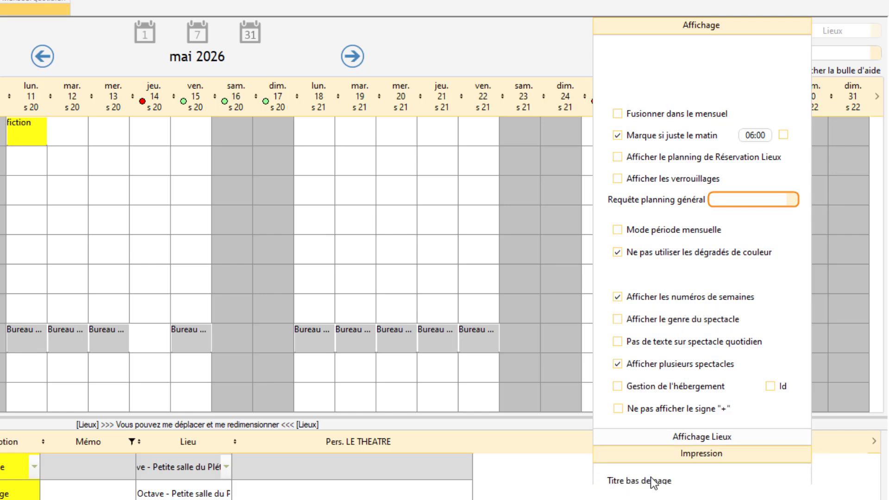